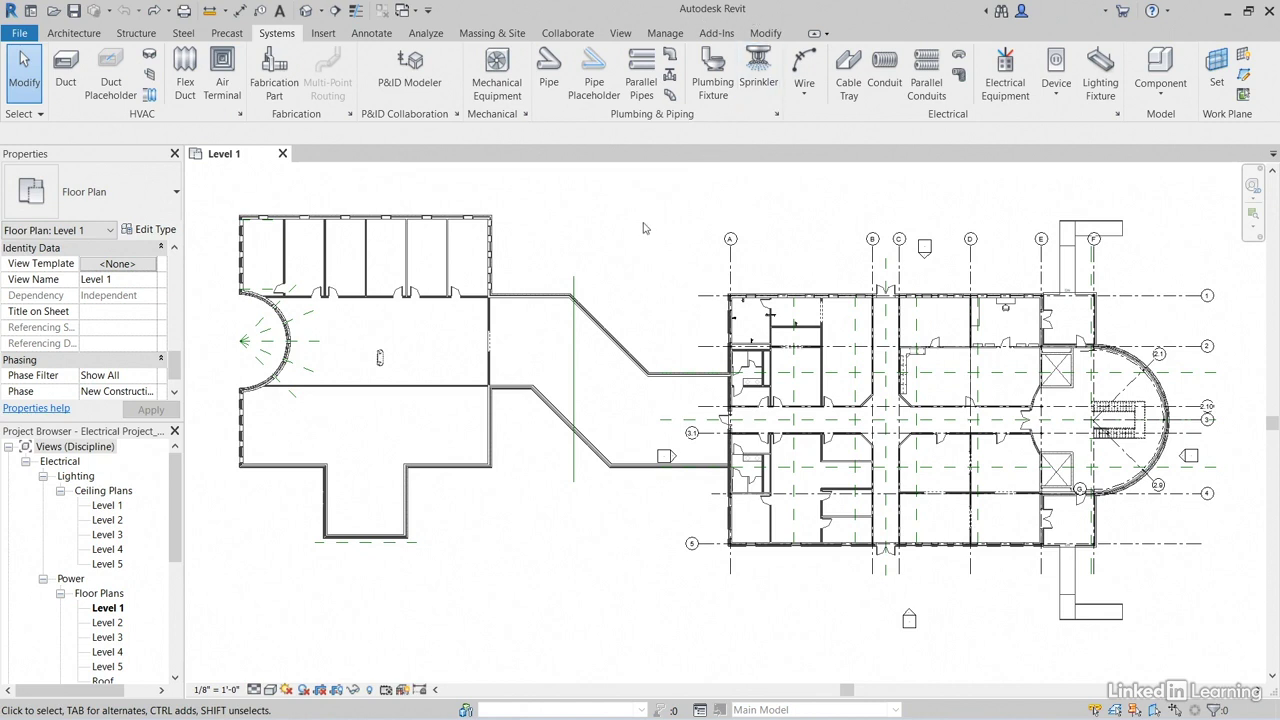
Step: Zoom in and pan the Level 1 power plan toward the target rooms
scroll(868, 440, "up", 6)
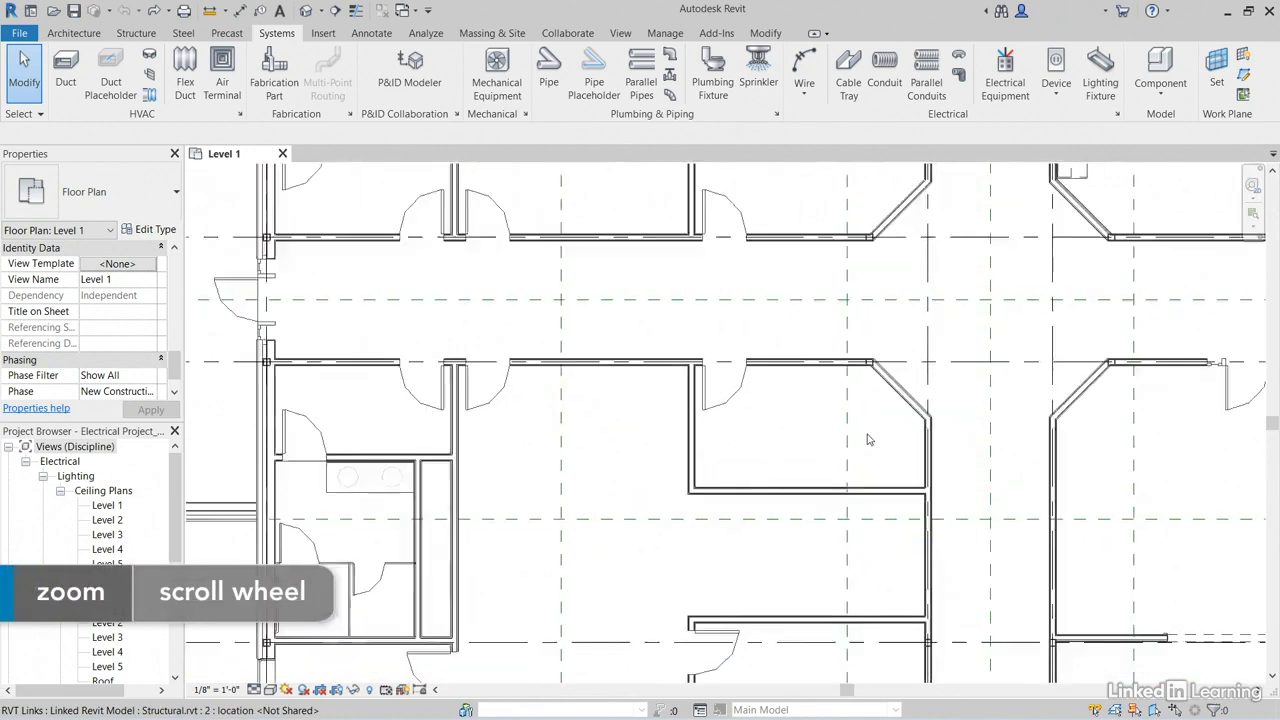
scroll(868, 440, "up", 3)
middle_click_drag(791, 414, 666, 380)
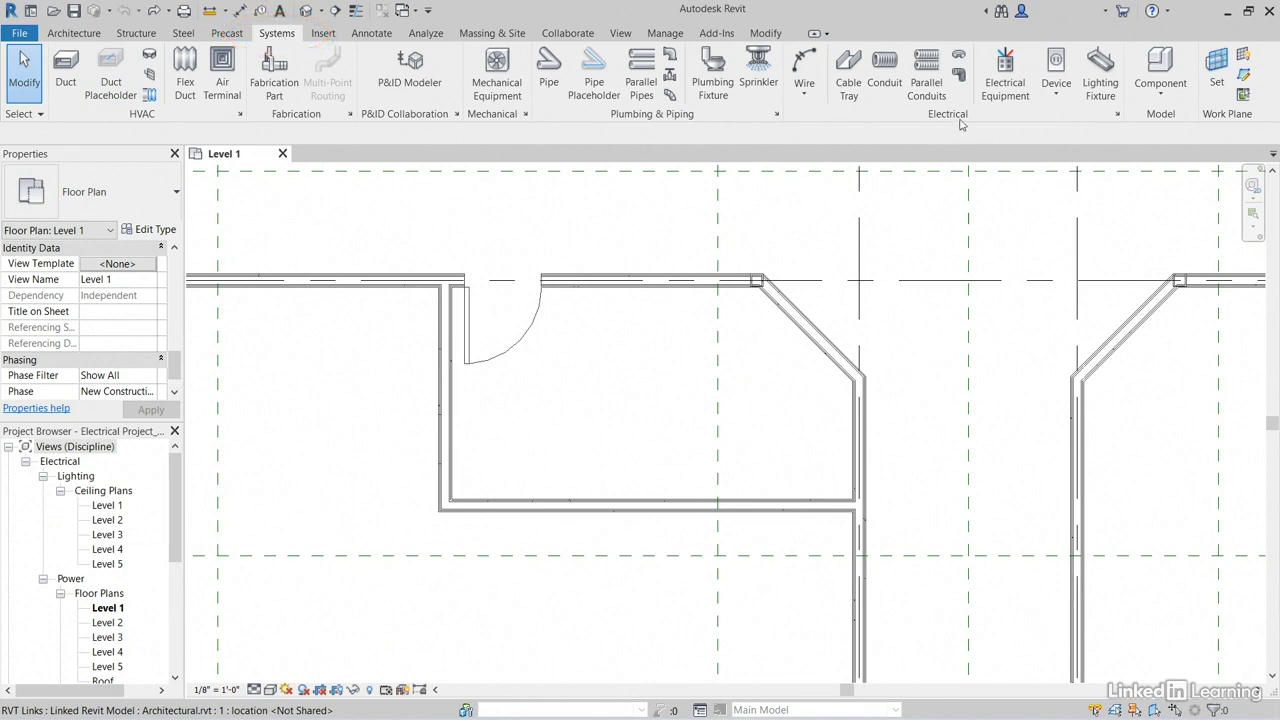
left_click(1008, 92)
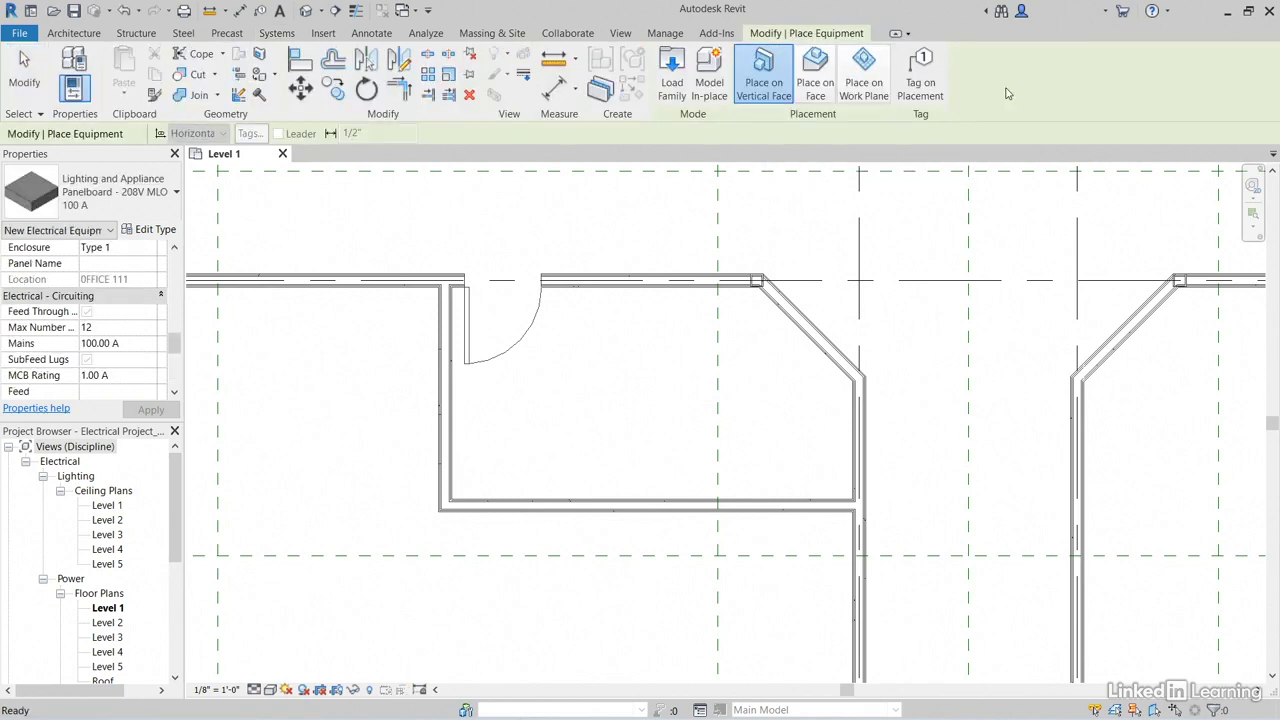
left_click(115, 182)
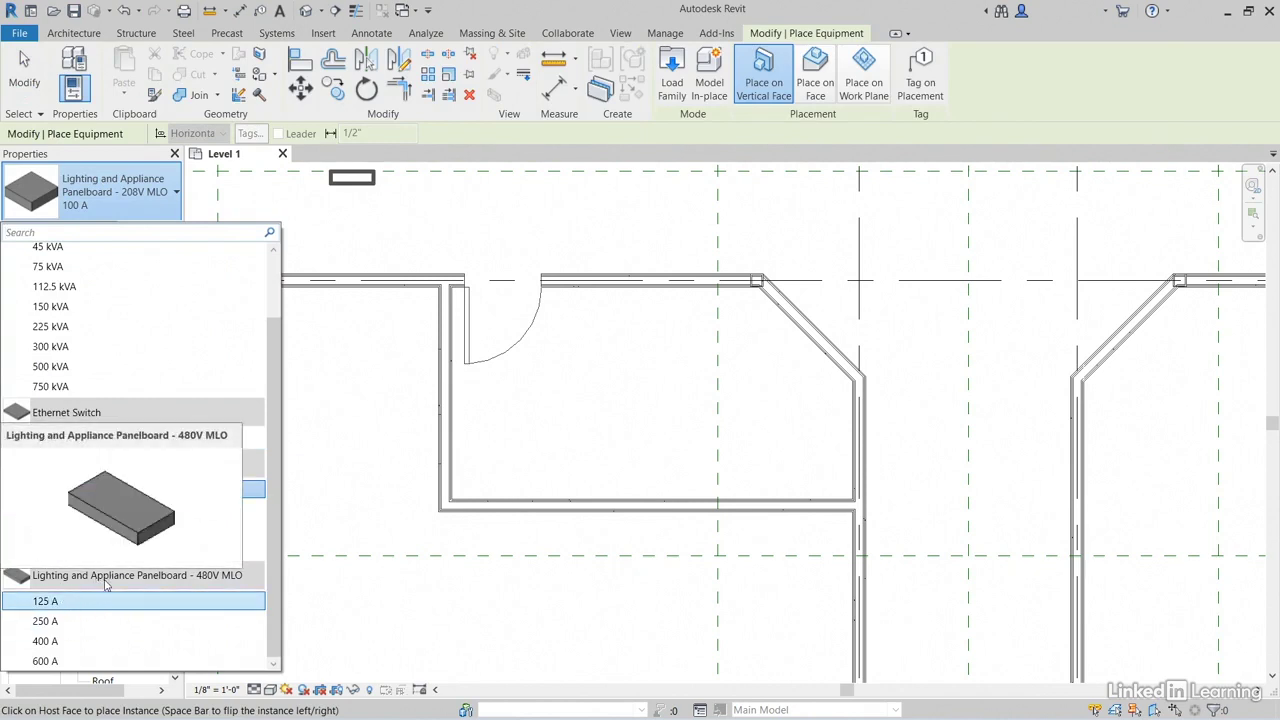
left_click(112, 188)
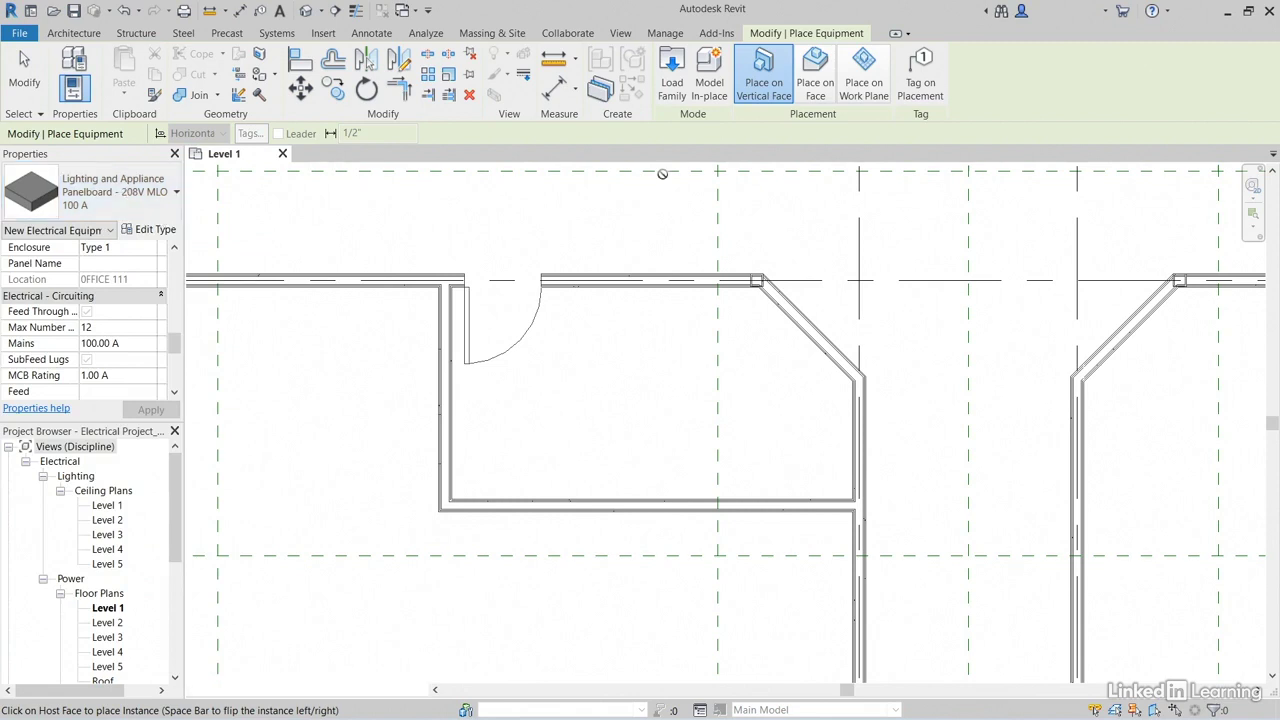
Step: Load the 208V MCB - Surface panelboard .rfa from Electrical > MEP > Electric Power > Distribution
left_click(672, 80)
left_click(528, 97)
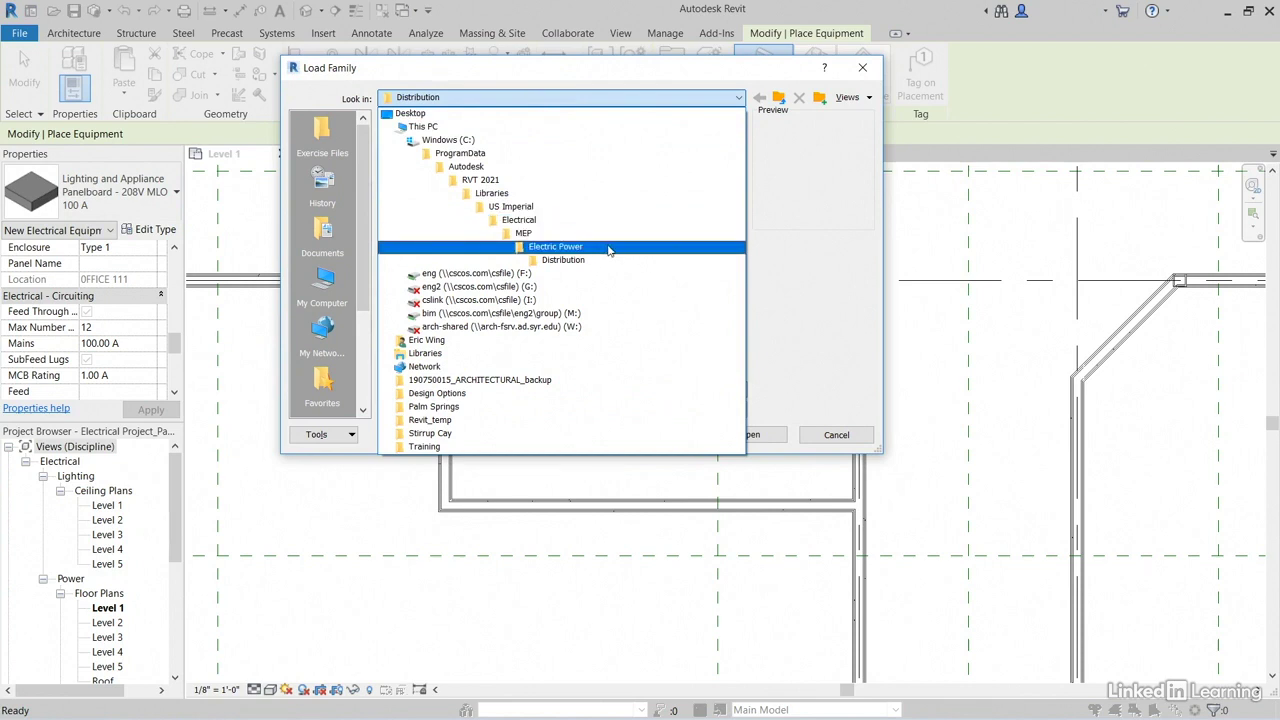
left_click(579, 262)
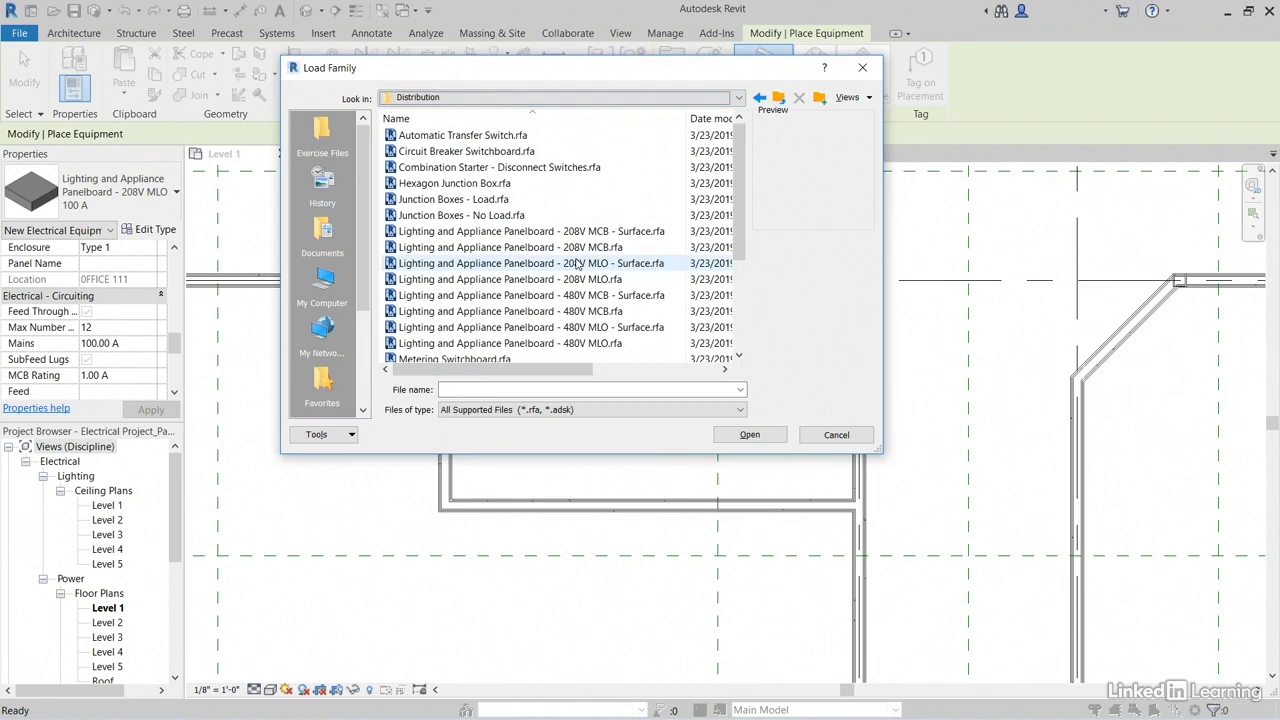
left_click(461, 232)
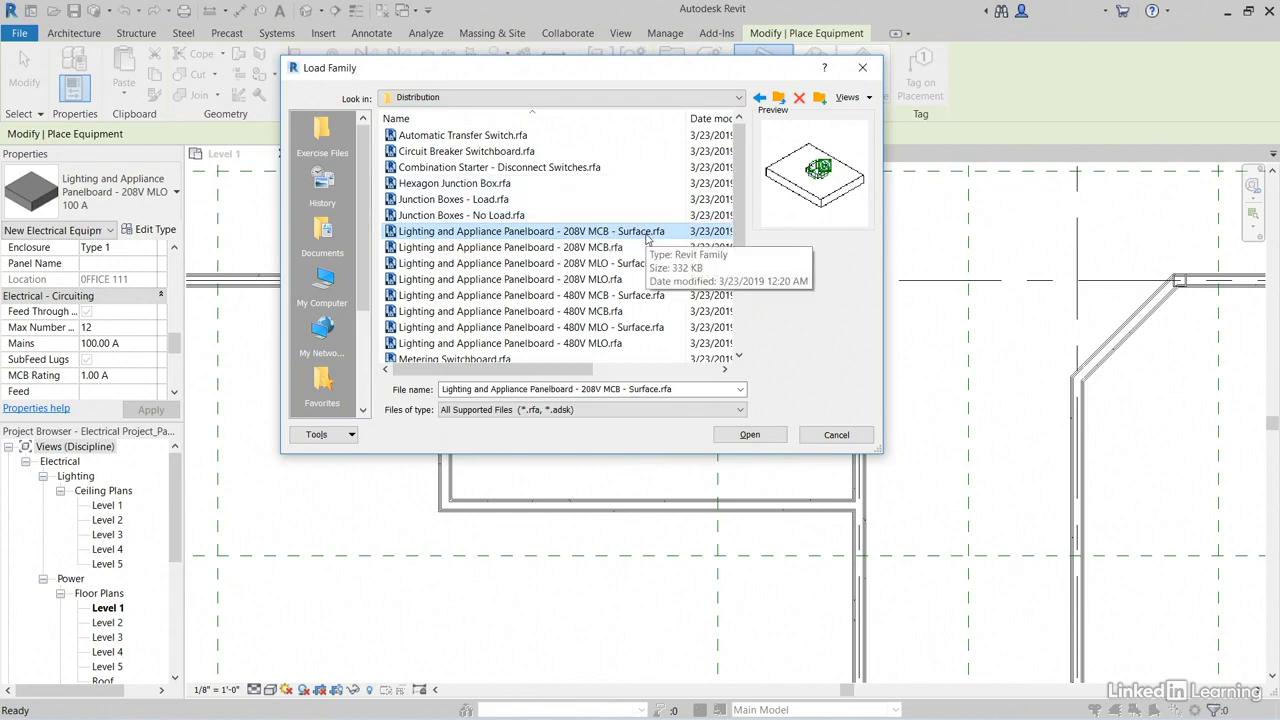
left_click(771, 443)
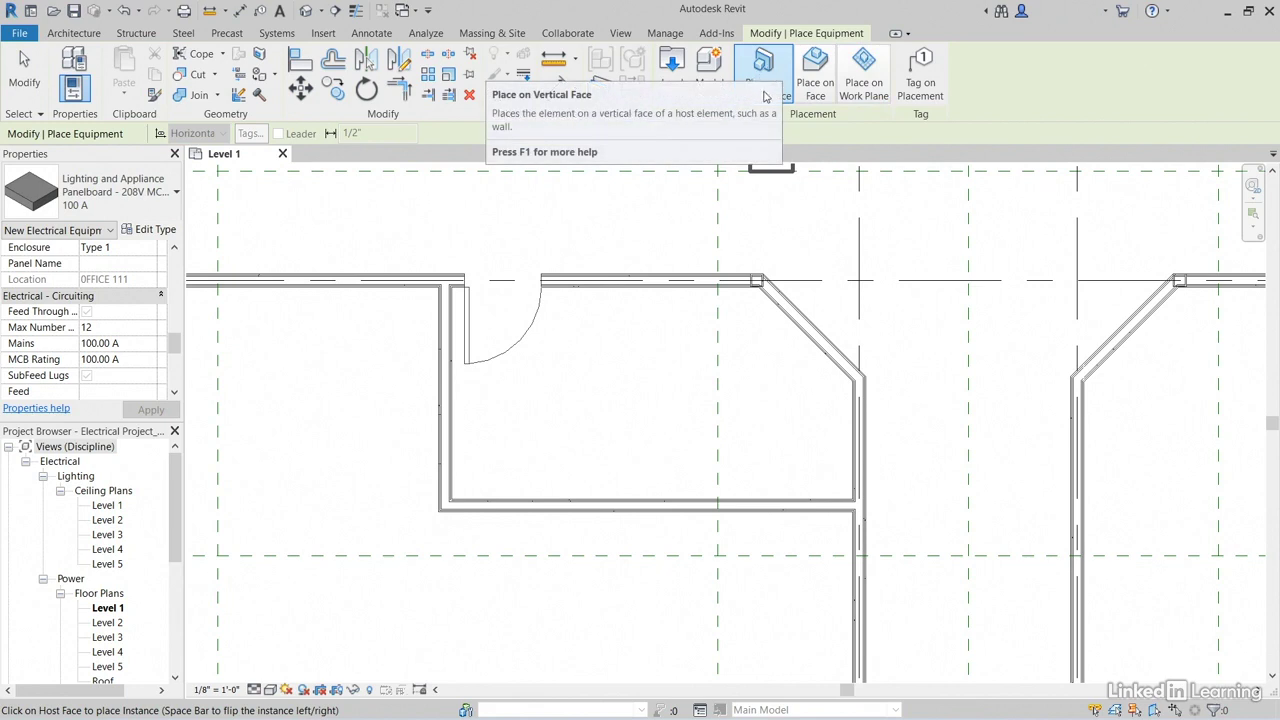
Step: Place a 100 A 208V MCB panelboard on the office room's left wall
scroll(570, 410, "up", 3)
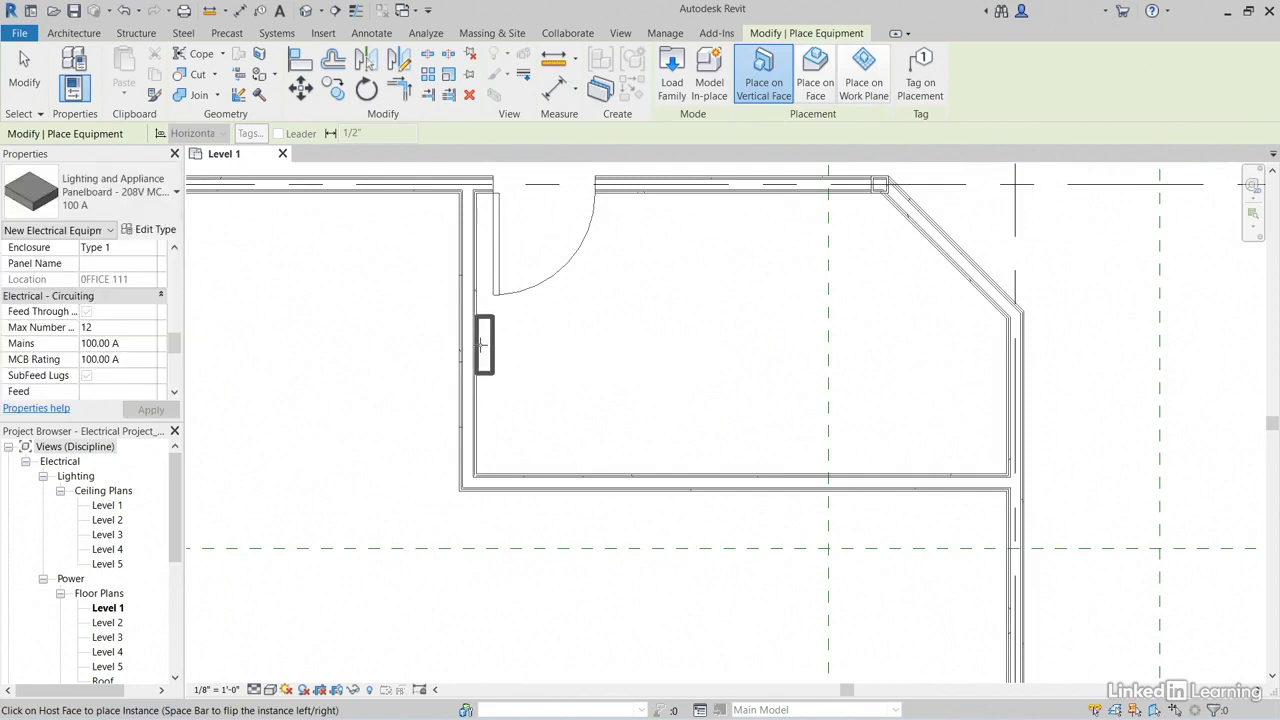
left_click(480, 352)
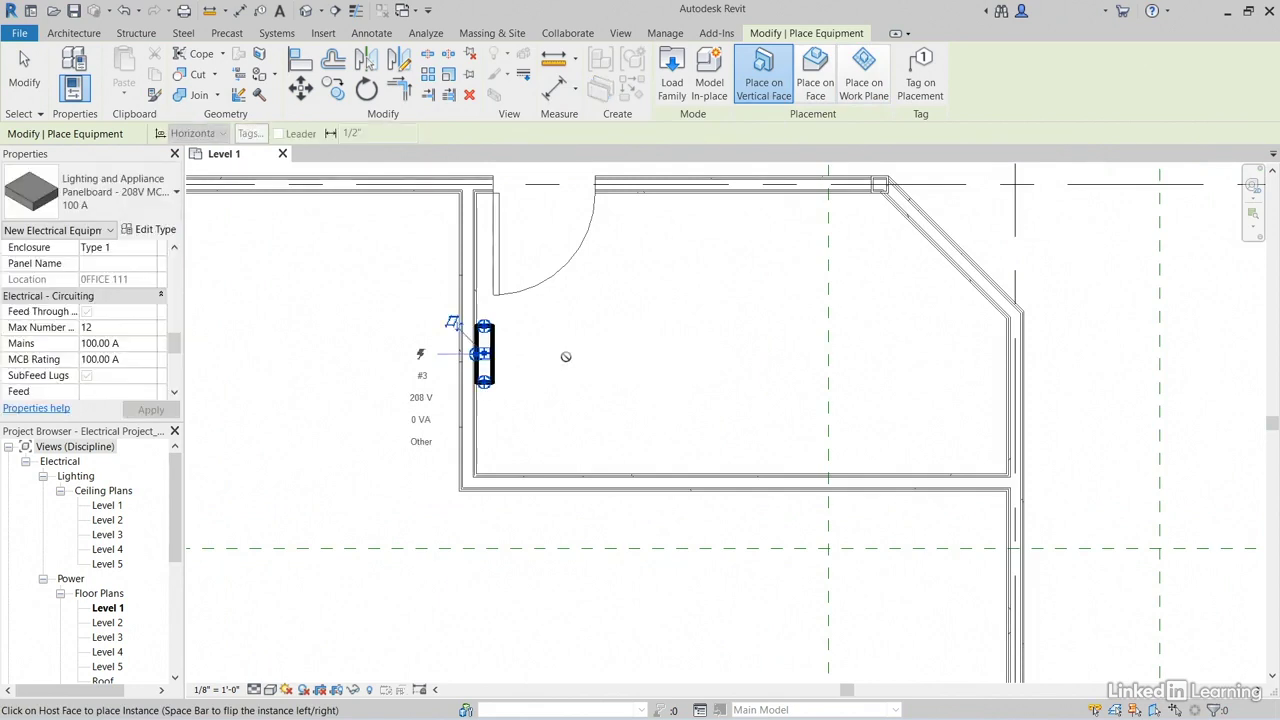
key("Escape")
key("Escape")
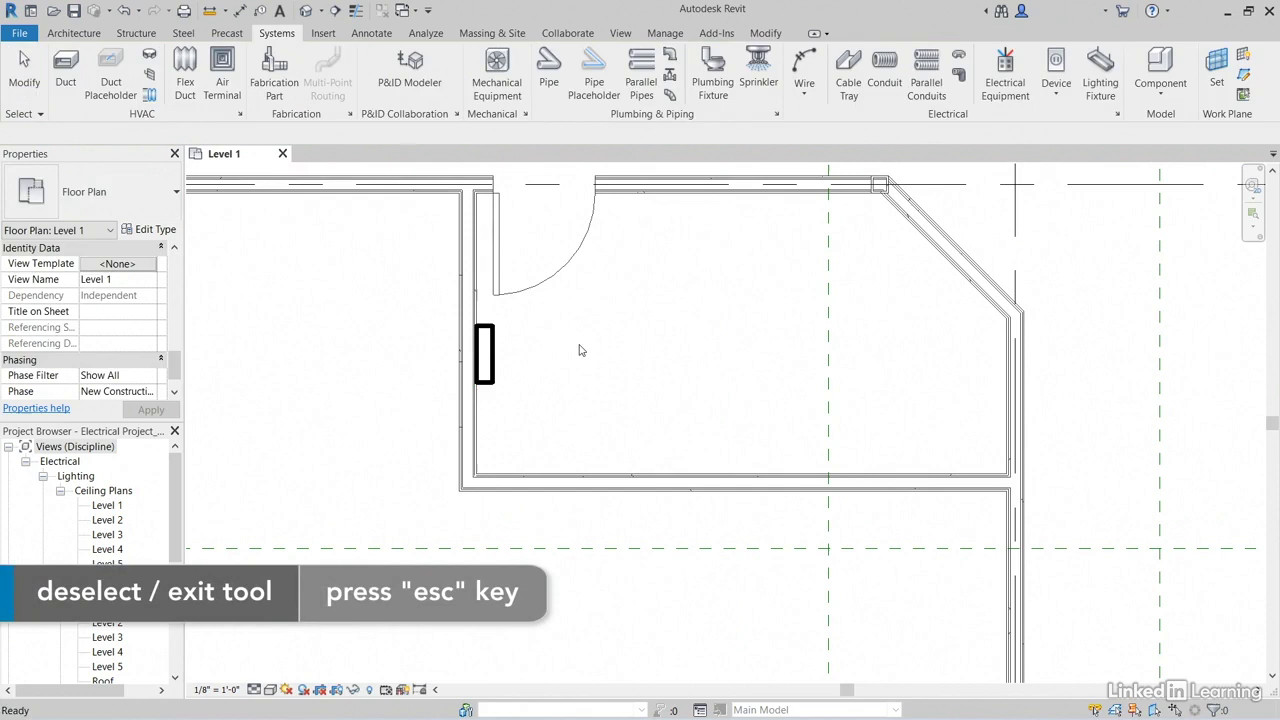
Step: Select the placed panelboard and enter PP-1 as its Panel Name
left_click(496, 332)
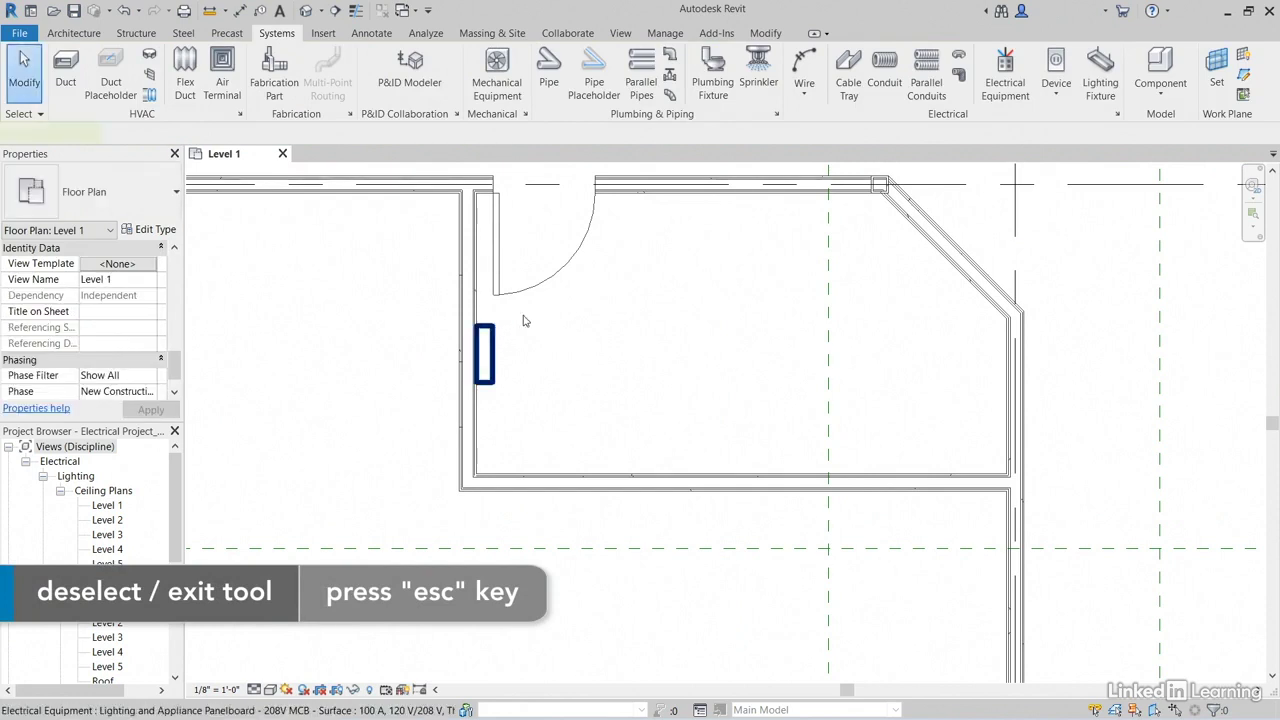
left_click_drag(170, 337, 175, 261)
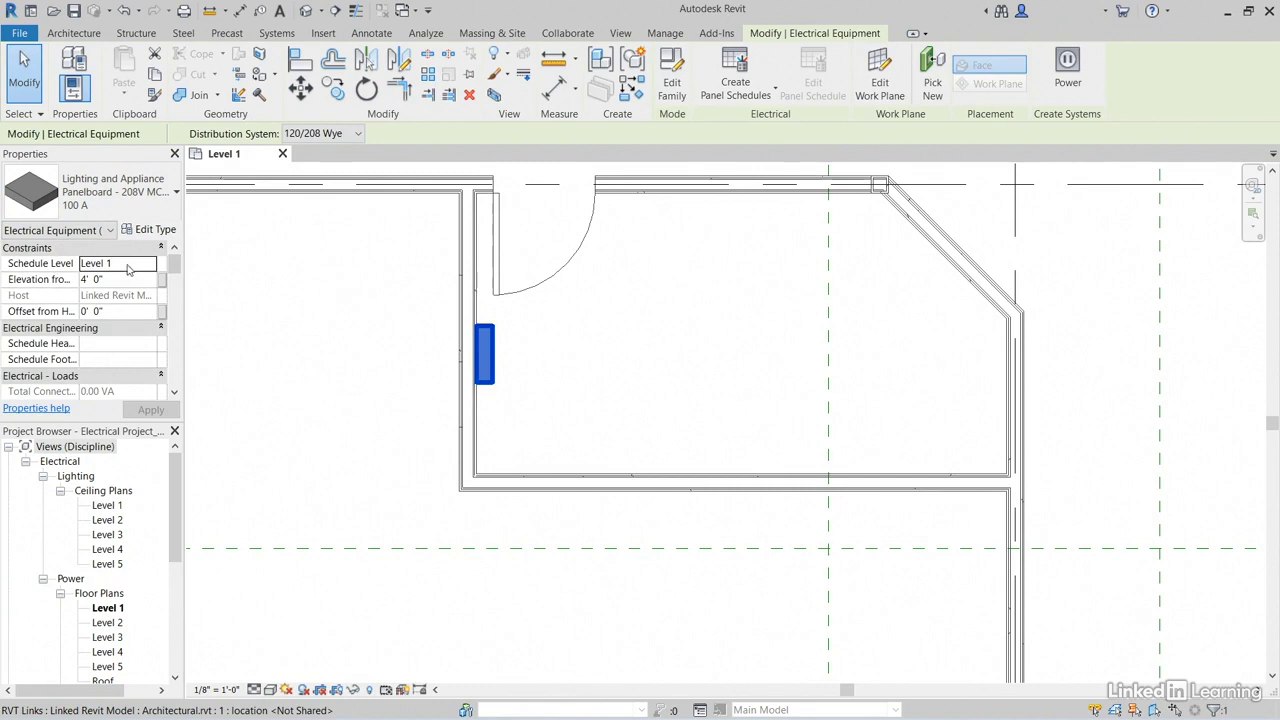
left_click_drag(174, 265, 174, 338)
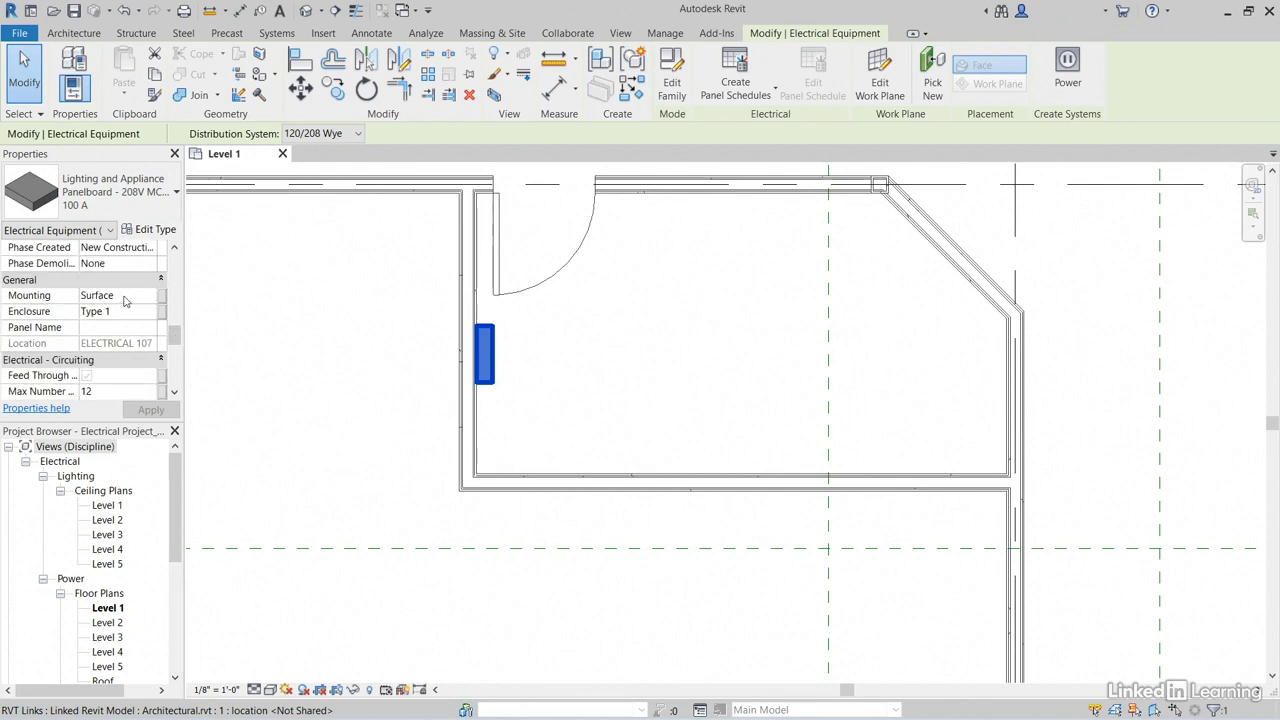
left_click(94, 328)
type("PP-1")
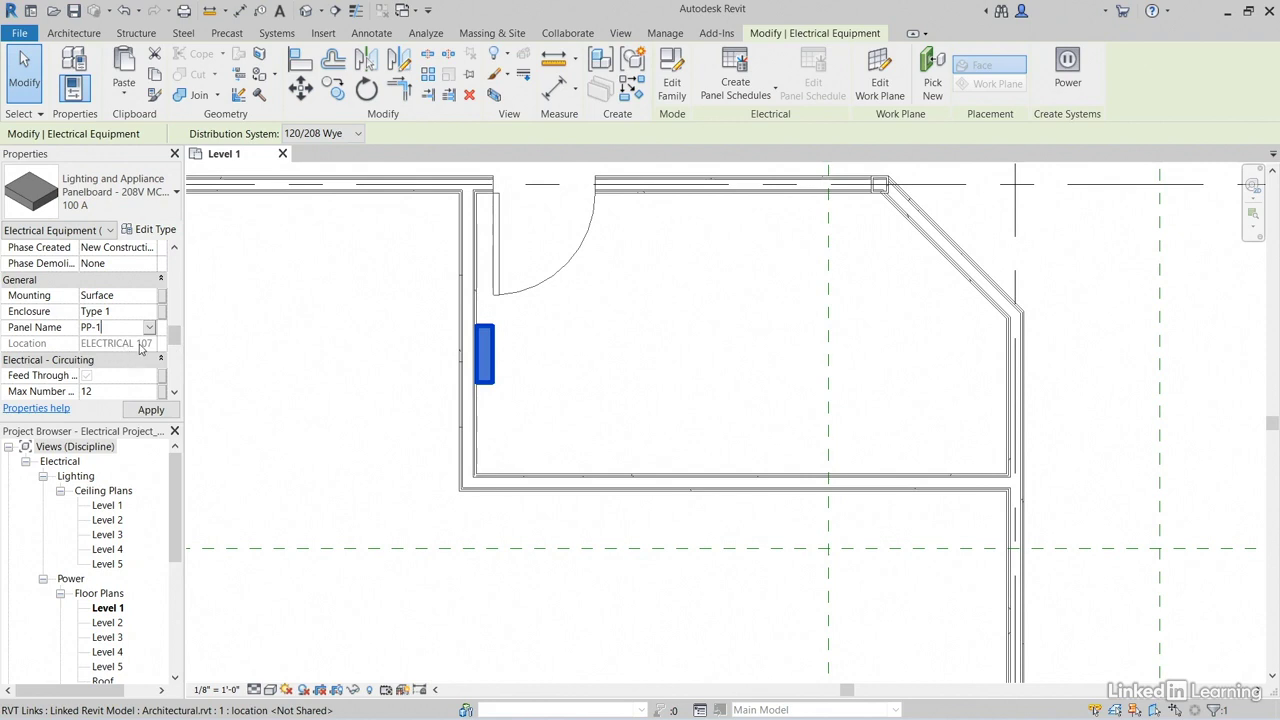
Step: Set the PP-1 panelboard's Distribution System to 120/208 Wye and commit the change
scroll(135, 350, "down", 1)
scroll(175, 352, "down", 1)
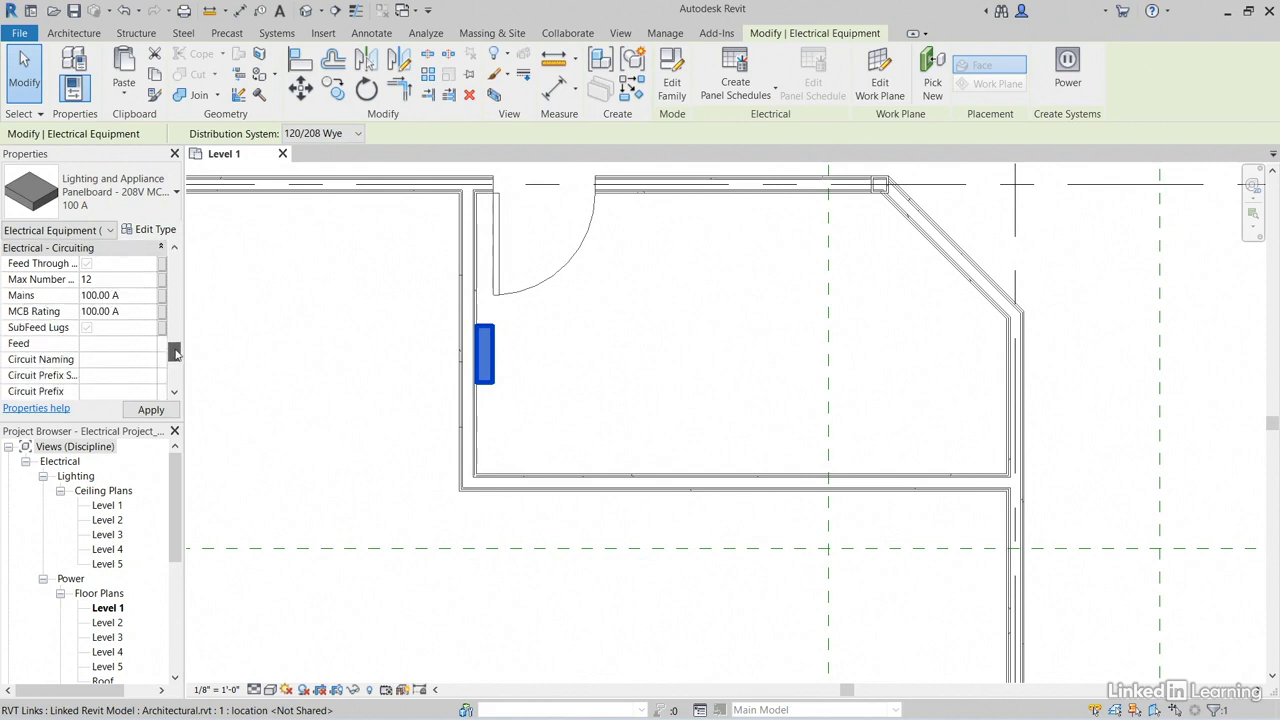
scroll(175, 354, "down", 1)
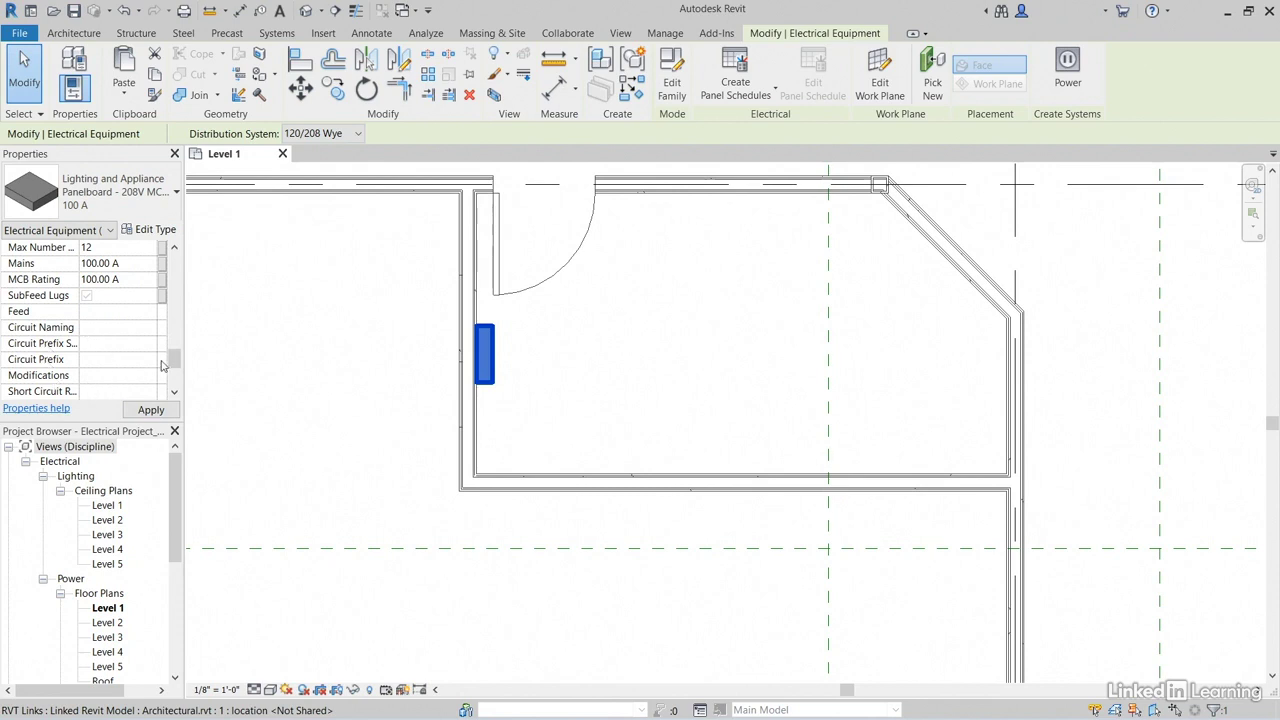
scroll(174, 362, "down", 2)
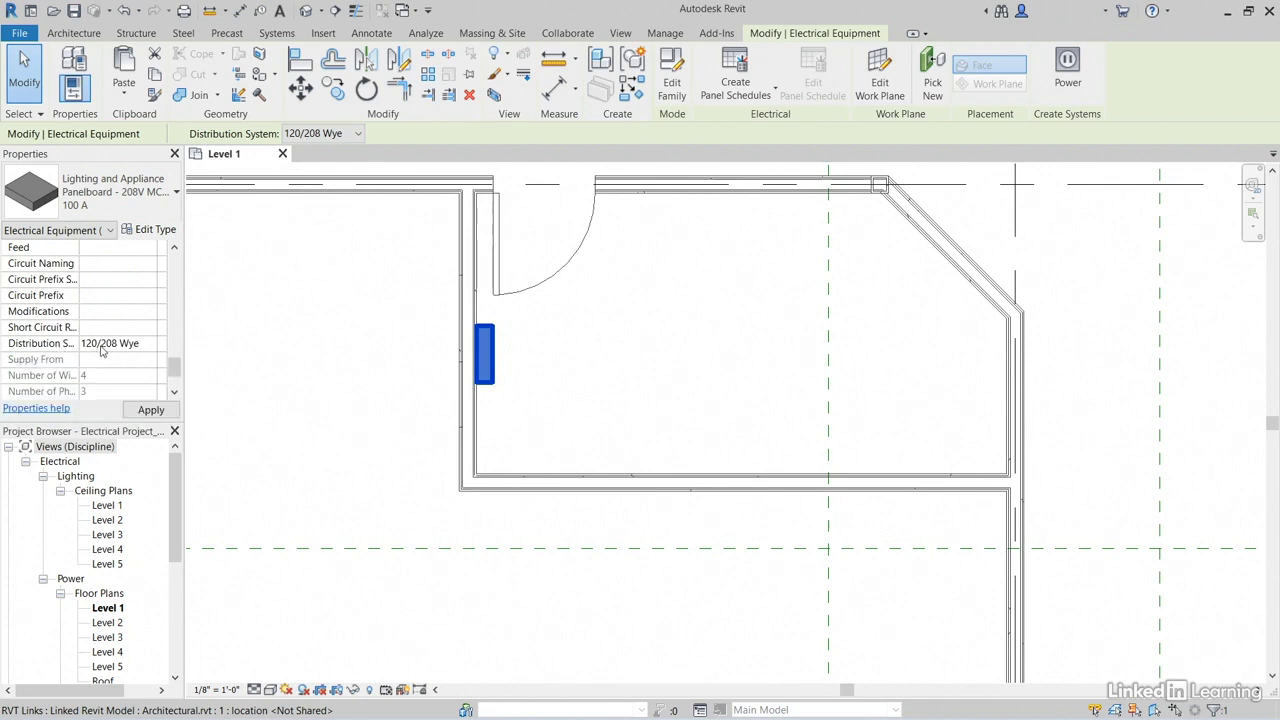
left_click(118, 346)
left_click(148, 343)
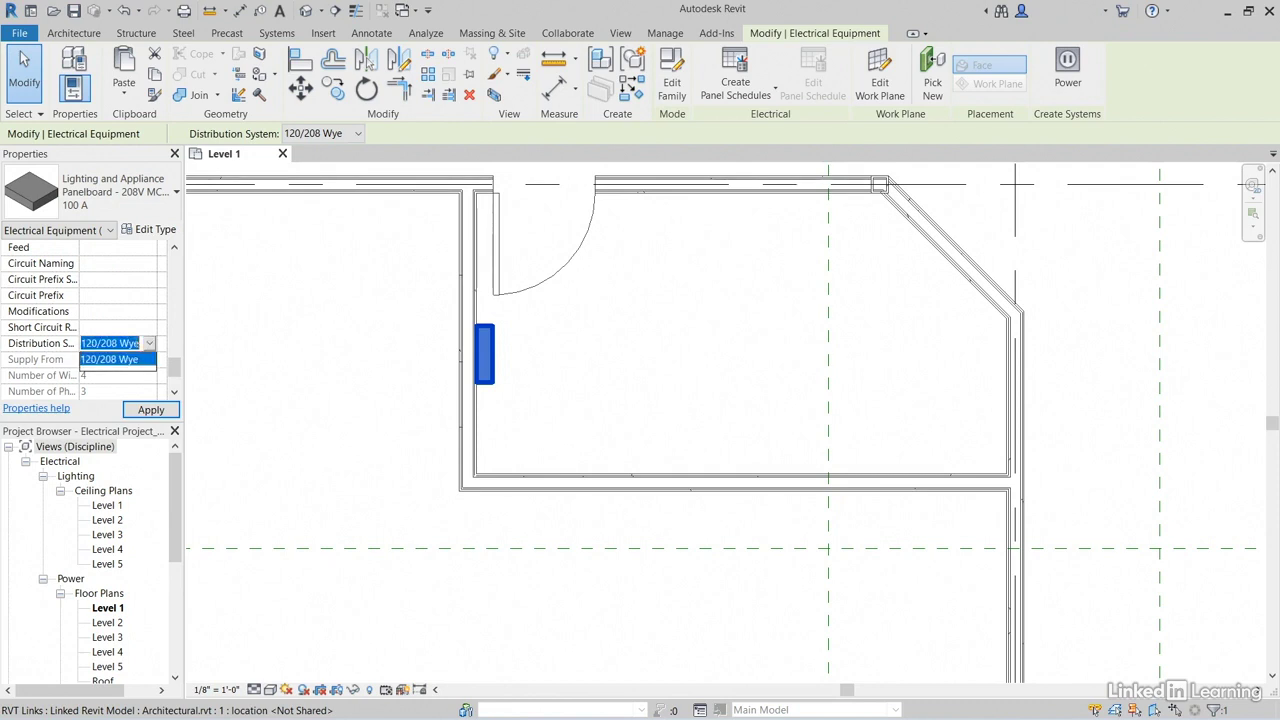
left_click(127, 360)
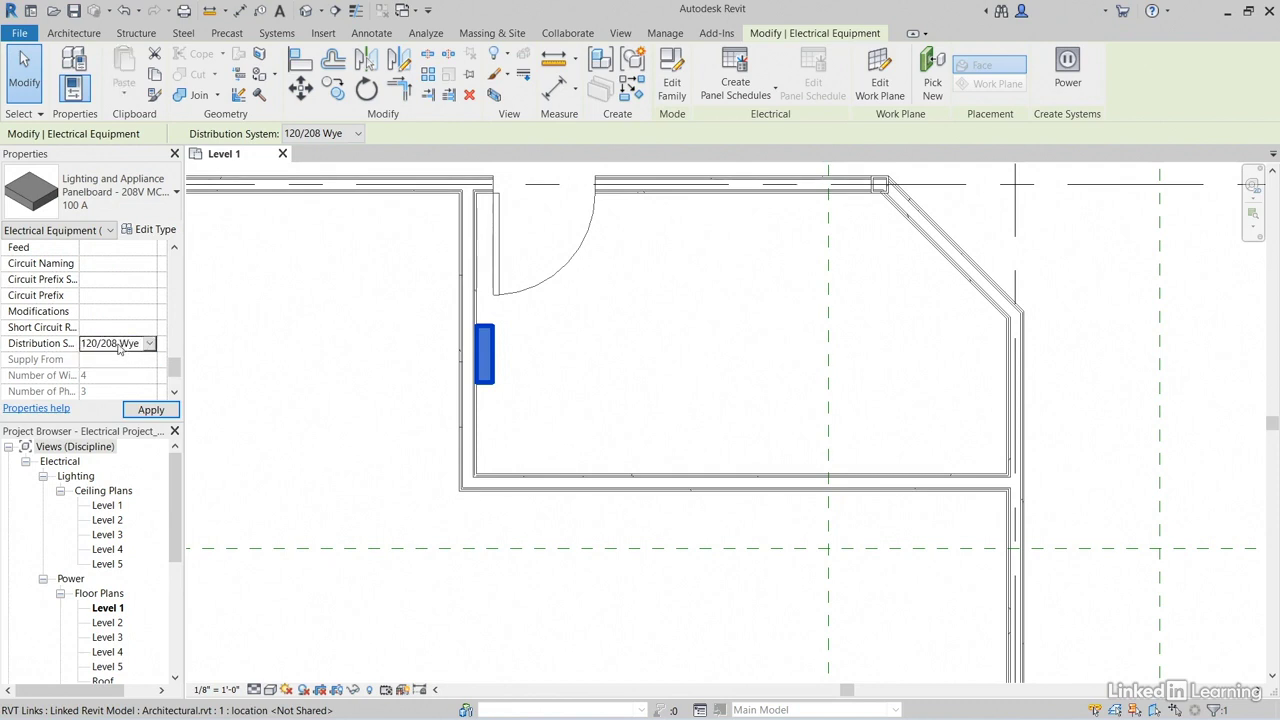
left_click(318, 136)
left_click(322, 136)
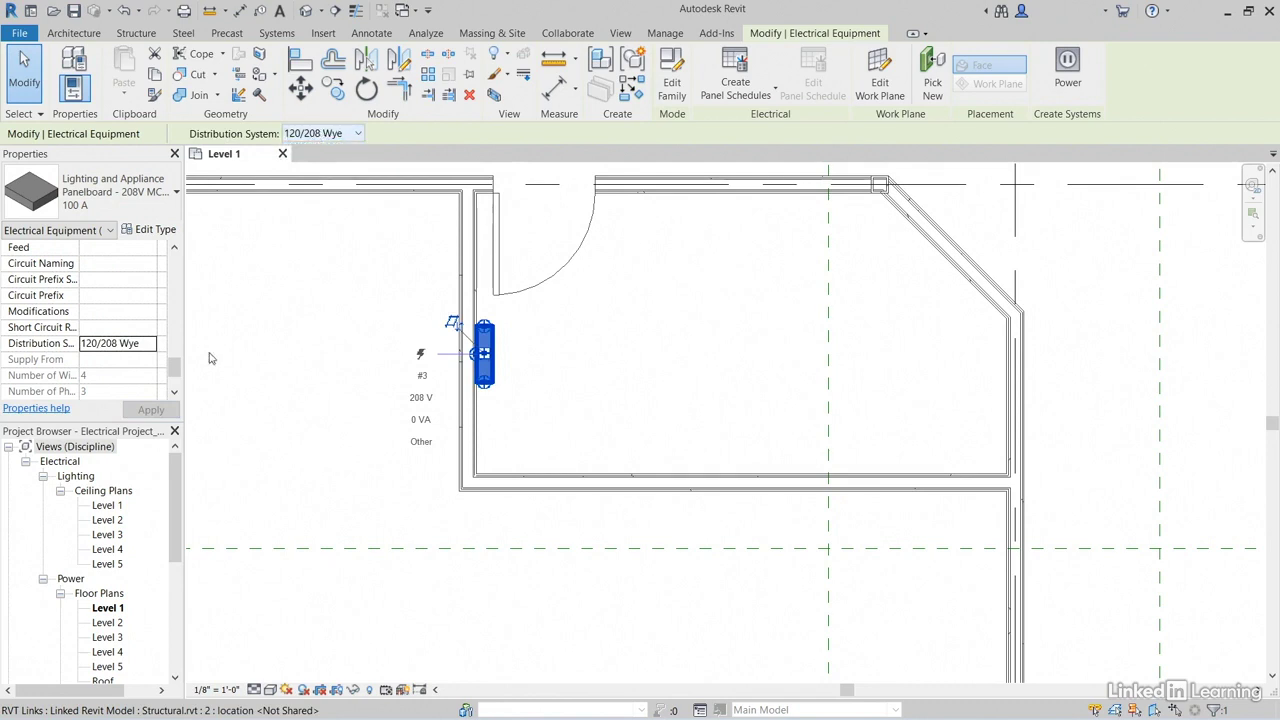
scroll(176, 372, "down", 2)
left_click(328, 359)
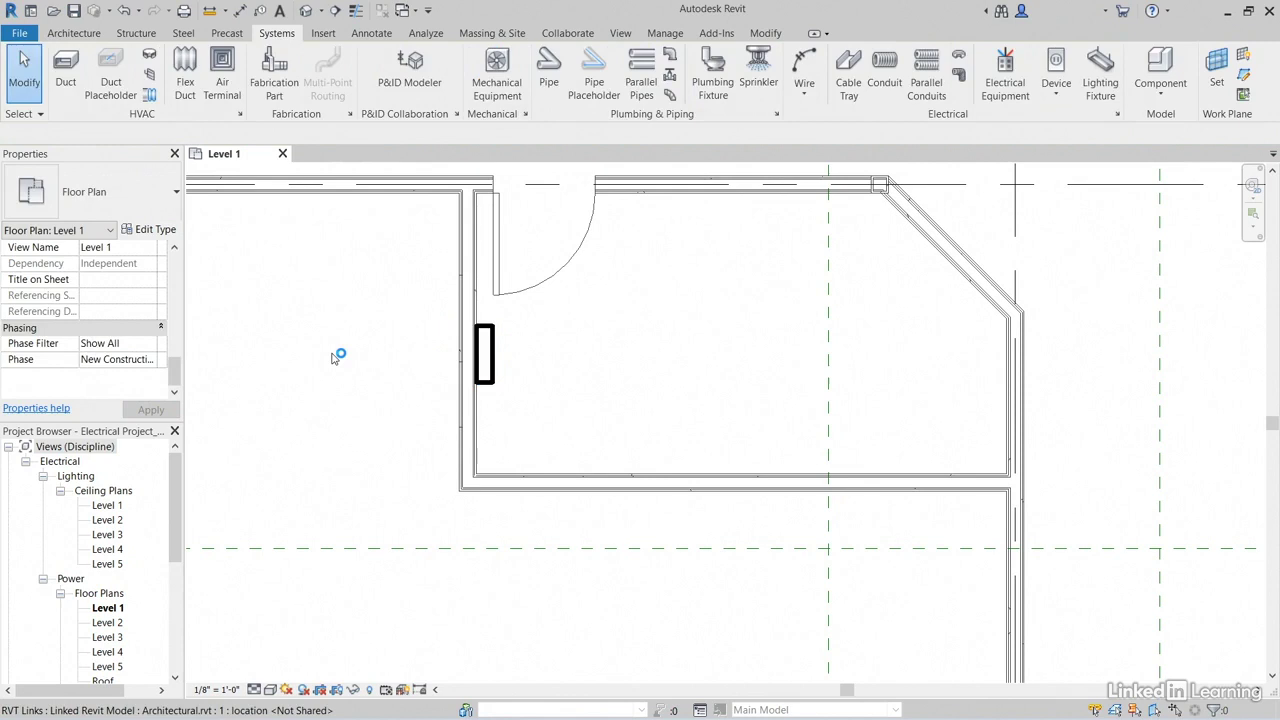
Step: Create the Branch Panel: PP-1 schedule for the selected panelboard from the default template
left_click(485, 330)
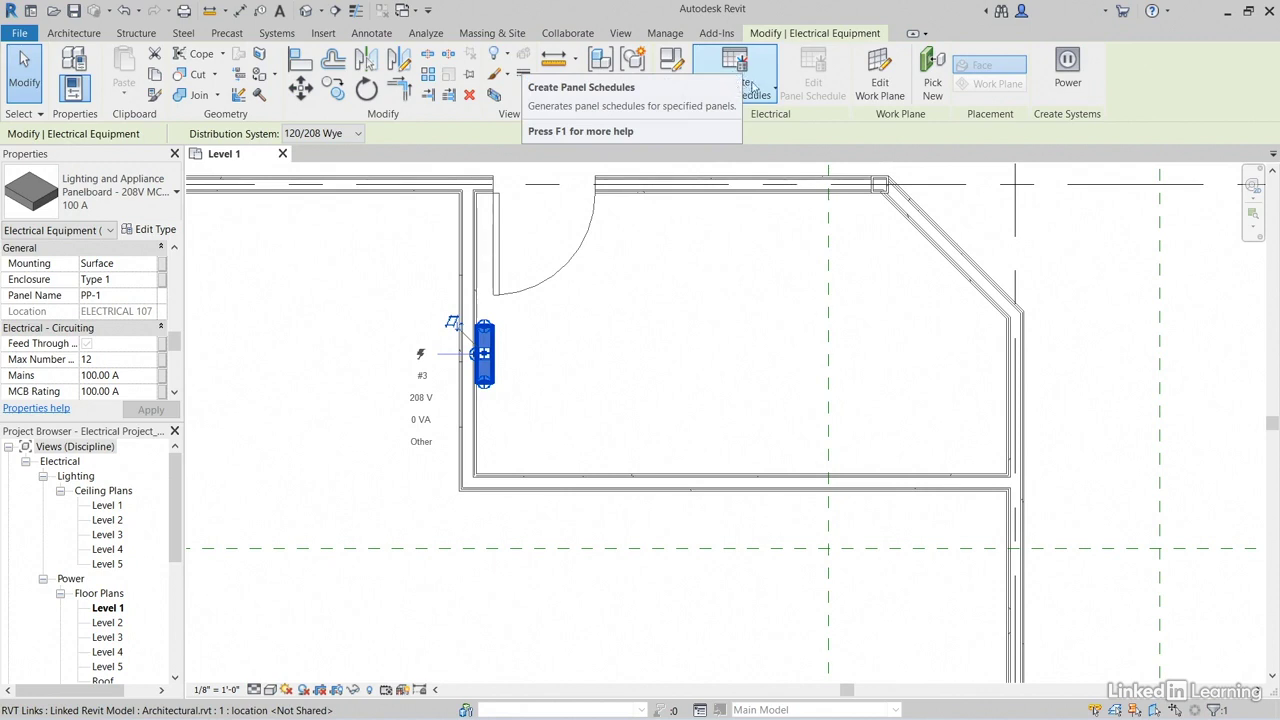
left_click(748, 86)
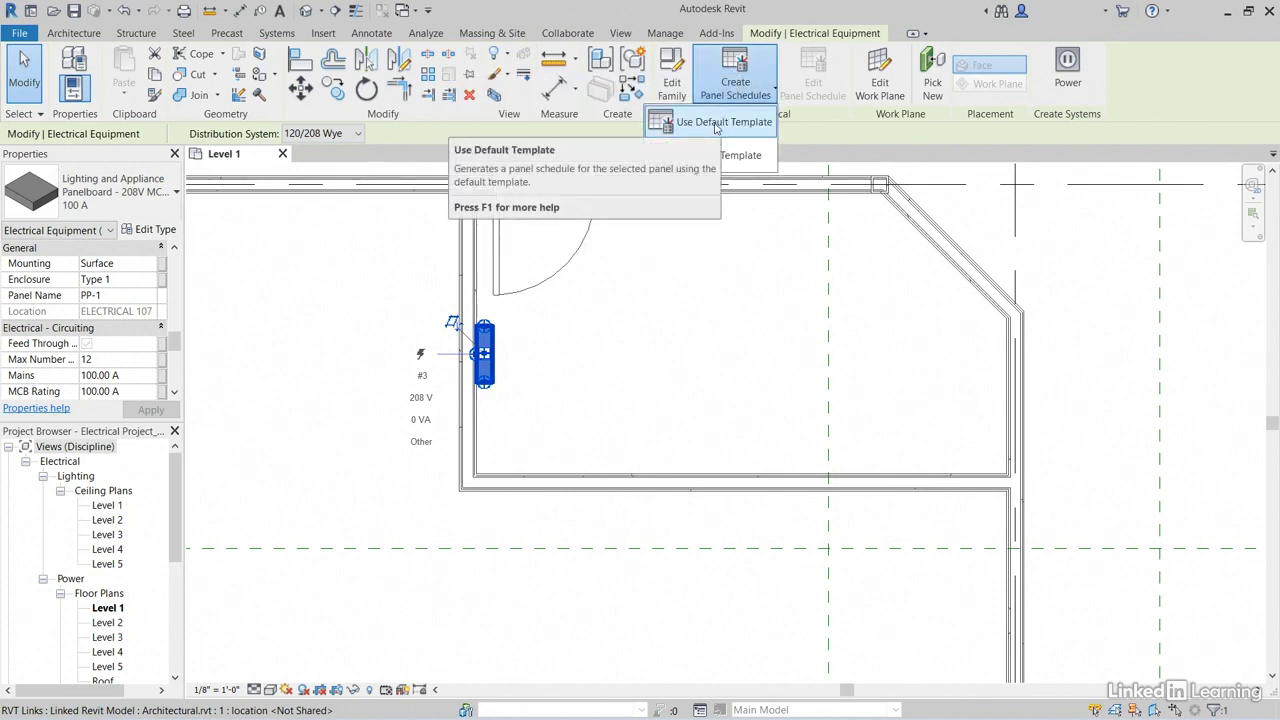
left_click(715, 124)
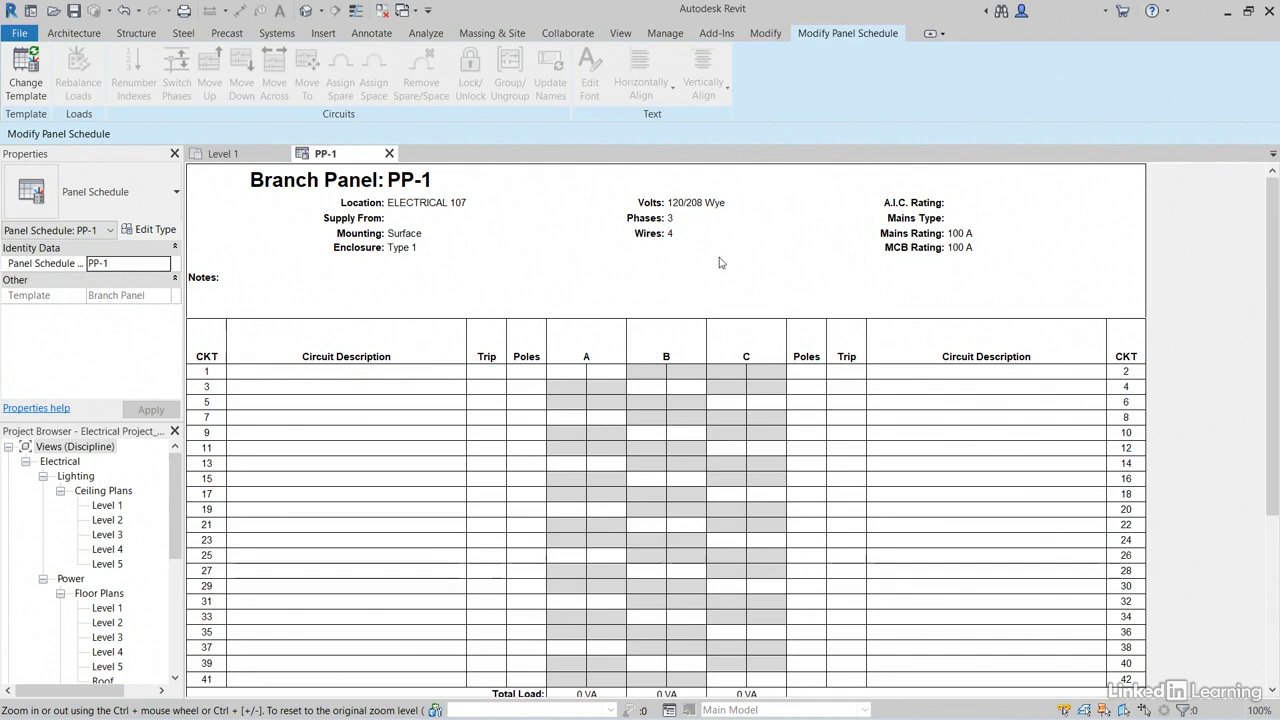
scroll(658, 275, "down", 4)
scroll(604, 350, "up", 2)
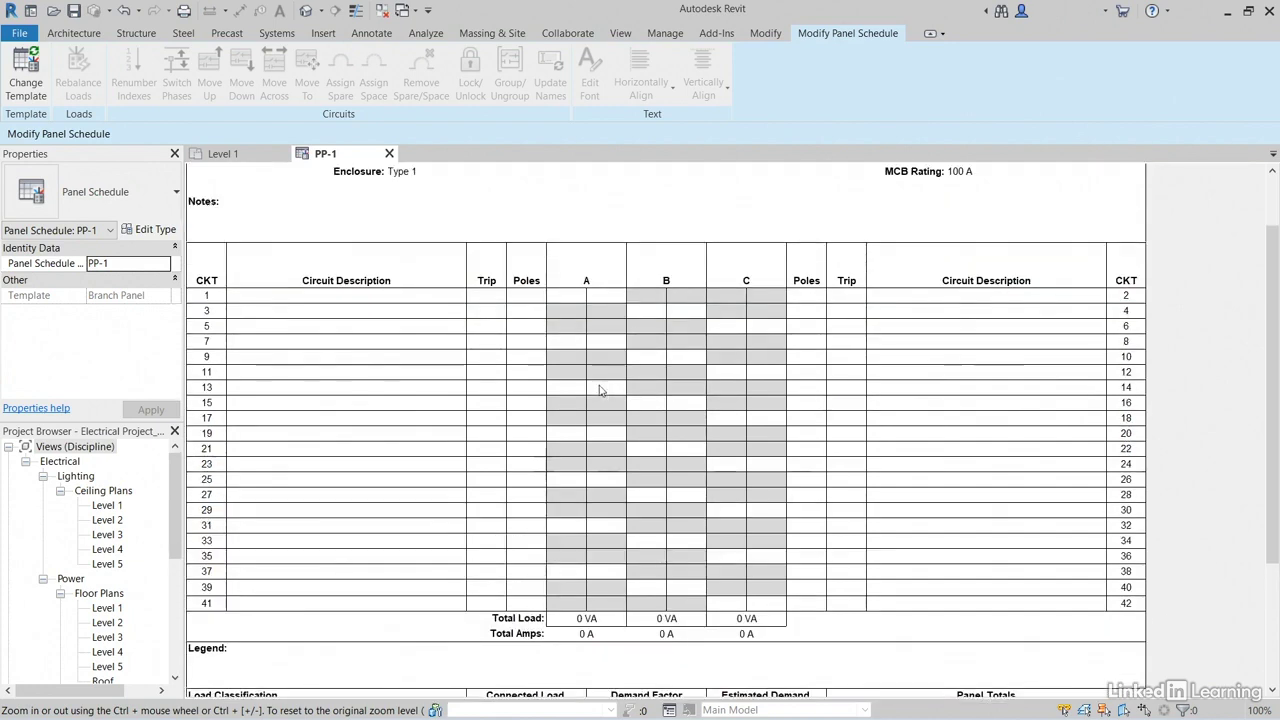